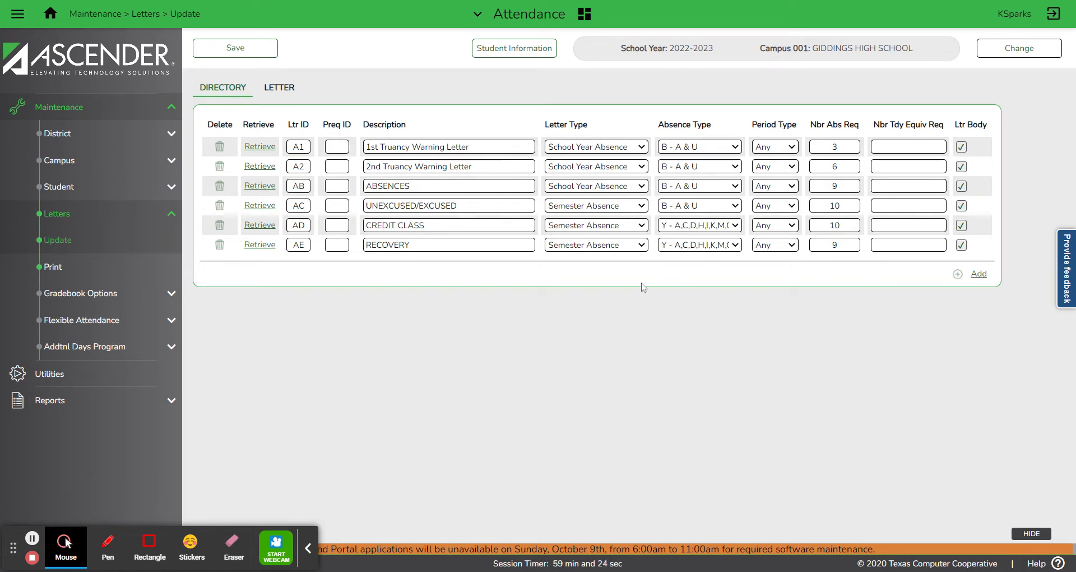
- Add a letter to the directory with ID A3 and the description "3rd Truancy Warning Letter"
click(978, 274)
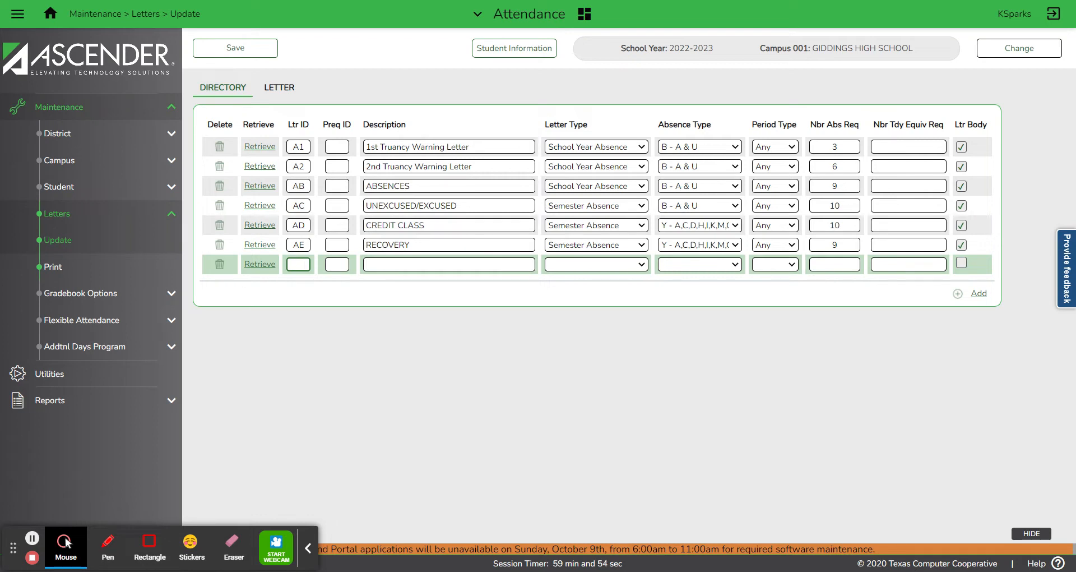
text(A3)
click(493, 264)
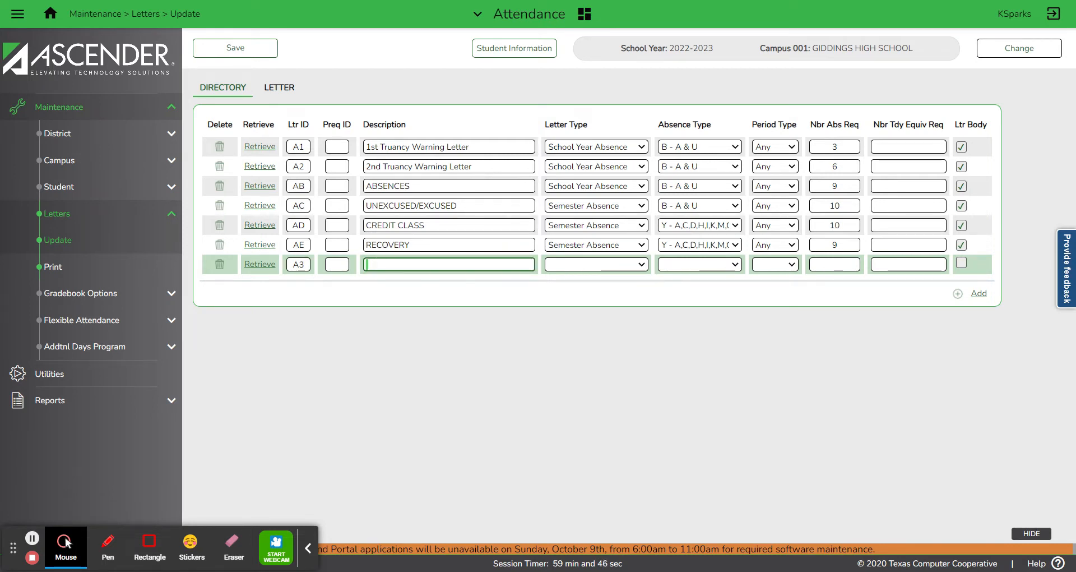
text(3rd Truancy Warning Letter)
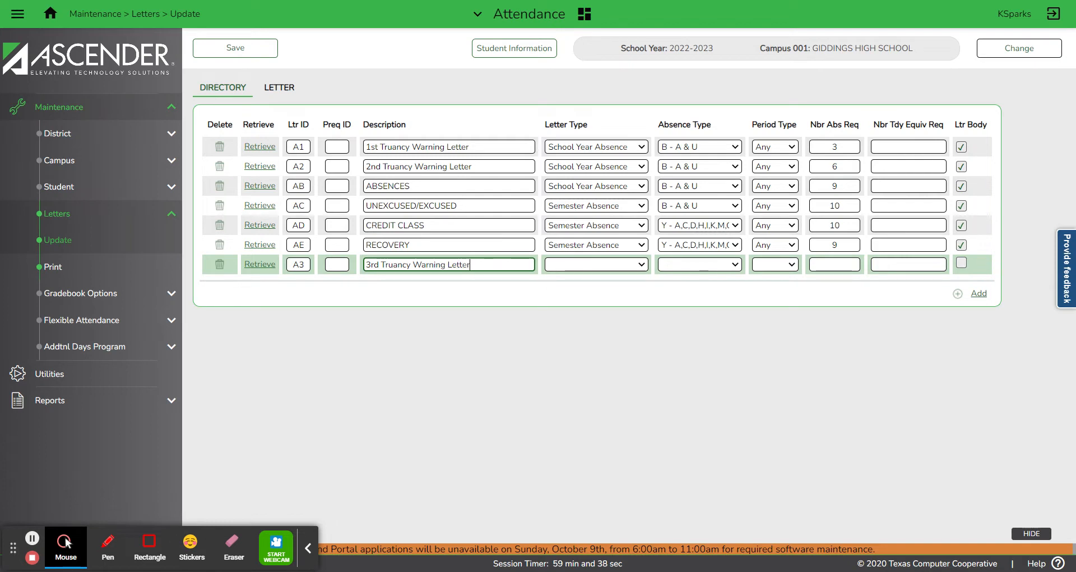
- Set letter A3 to School Year Absence, absence type B - A & U, period type Any and 9 required absences
click(604, 276)
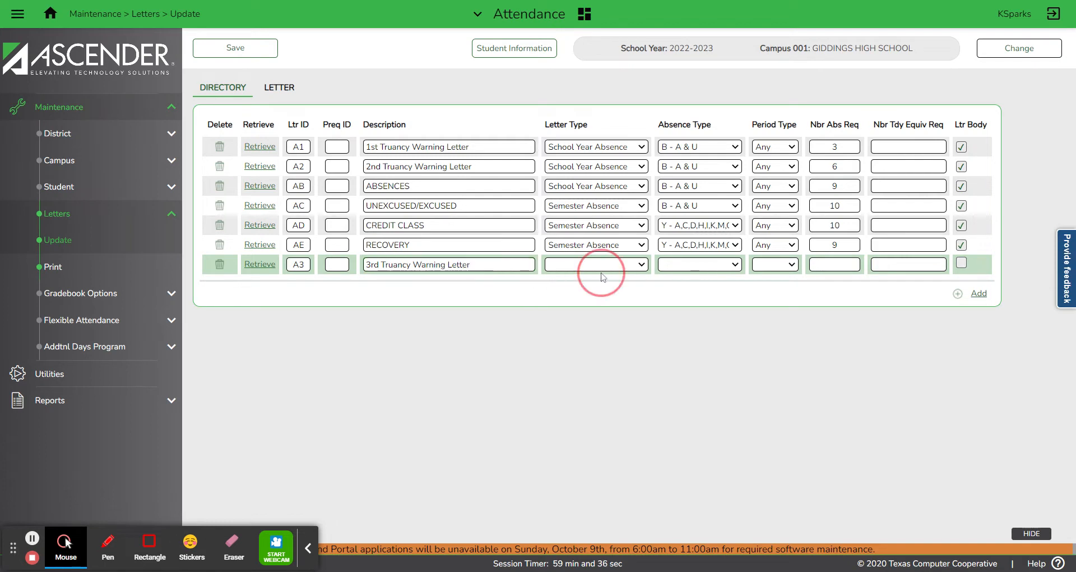
click(600, 266)
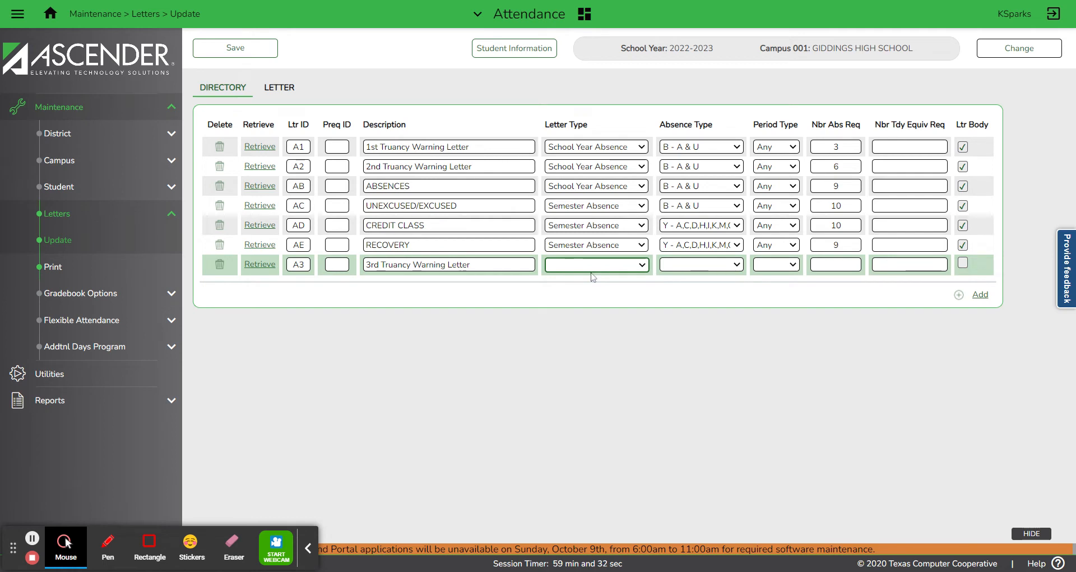
click(593, 276)
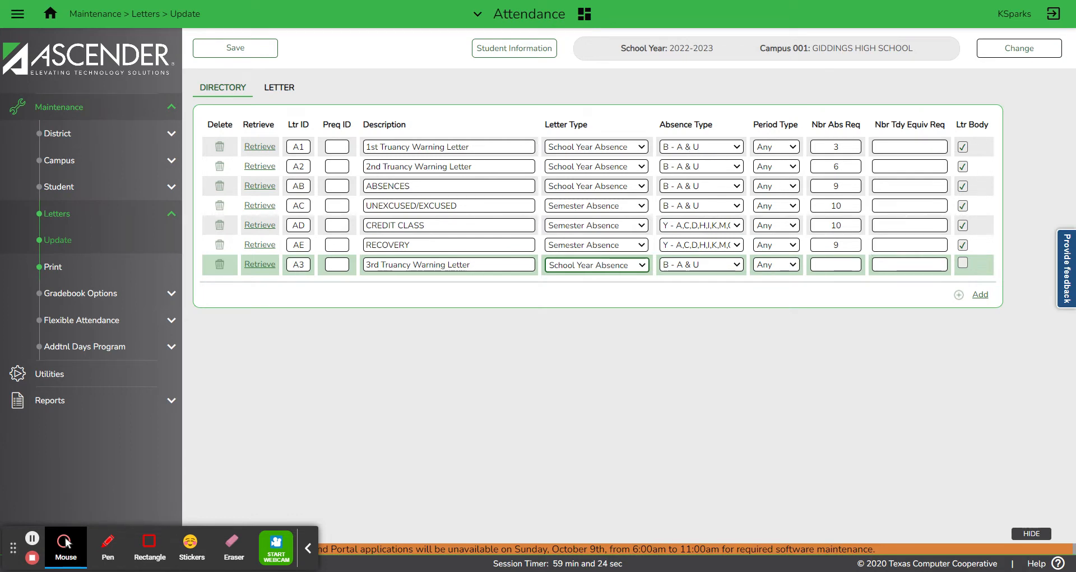
click(842, 265)
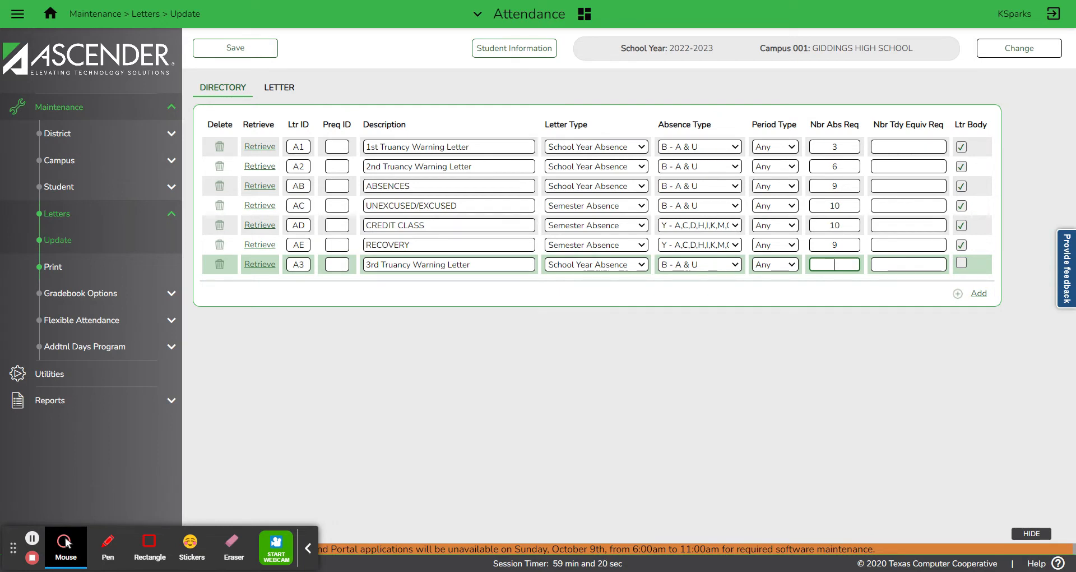
text(9)
- Remove the extra blank letter row and save the letter directory
click(978, 293)
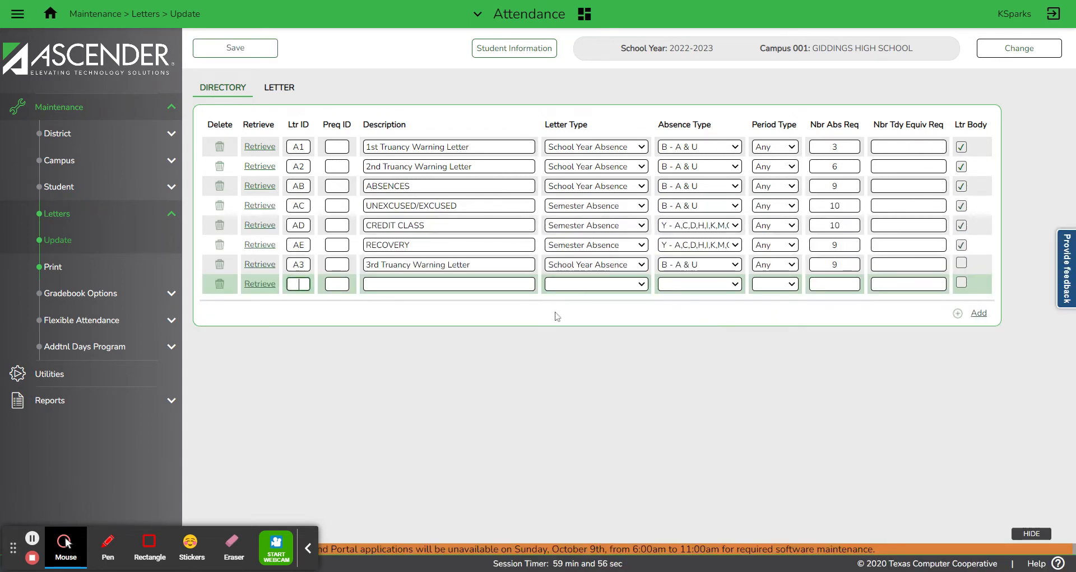
click(219, 284)
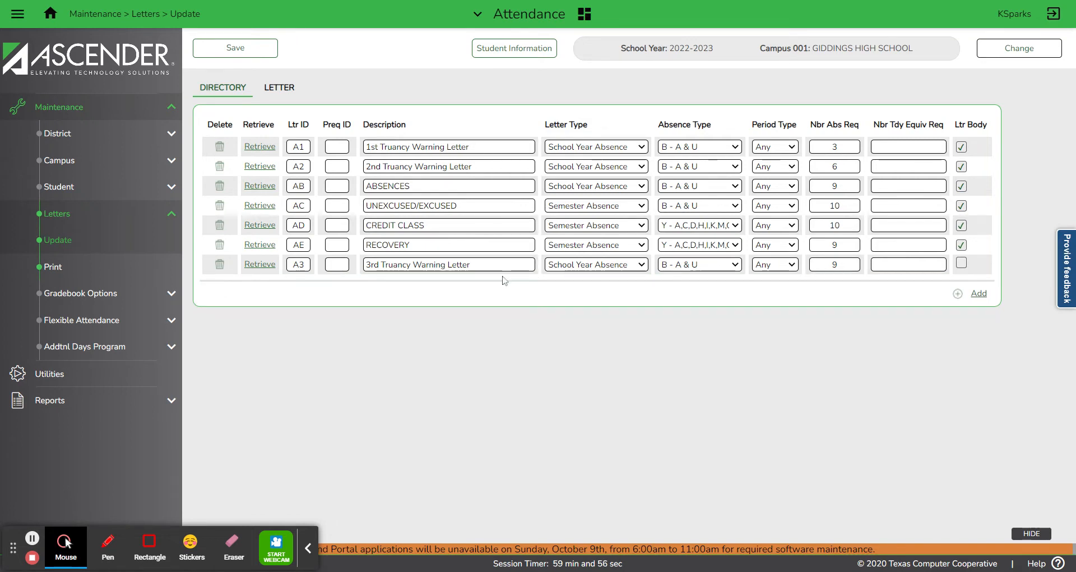
click(247, 48)
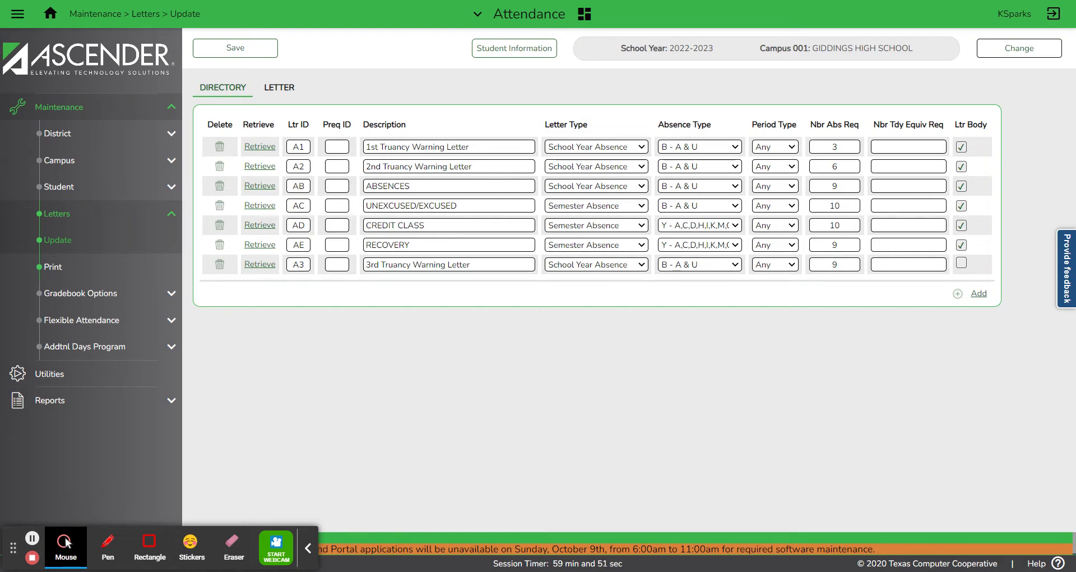
- Open the 1st Truancy Warning Letter and copy its block of variables from {student_name_full} through {today_date}
click(261, 149)
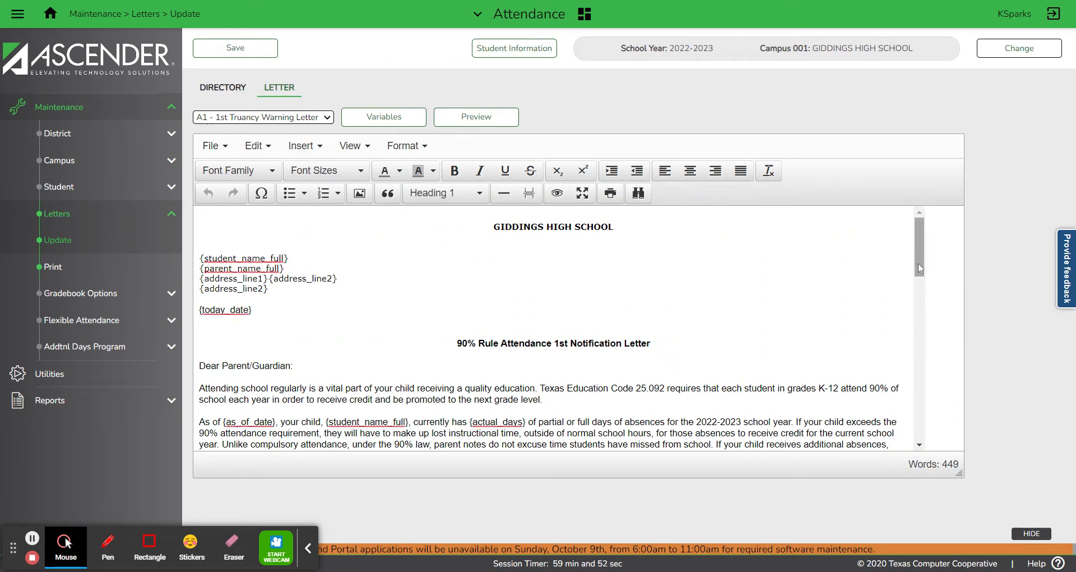
mouse_move(920, 268)
mouse_down()
mouse_move(930, 300)
mouse_move(932, 272)
mouse_up()
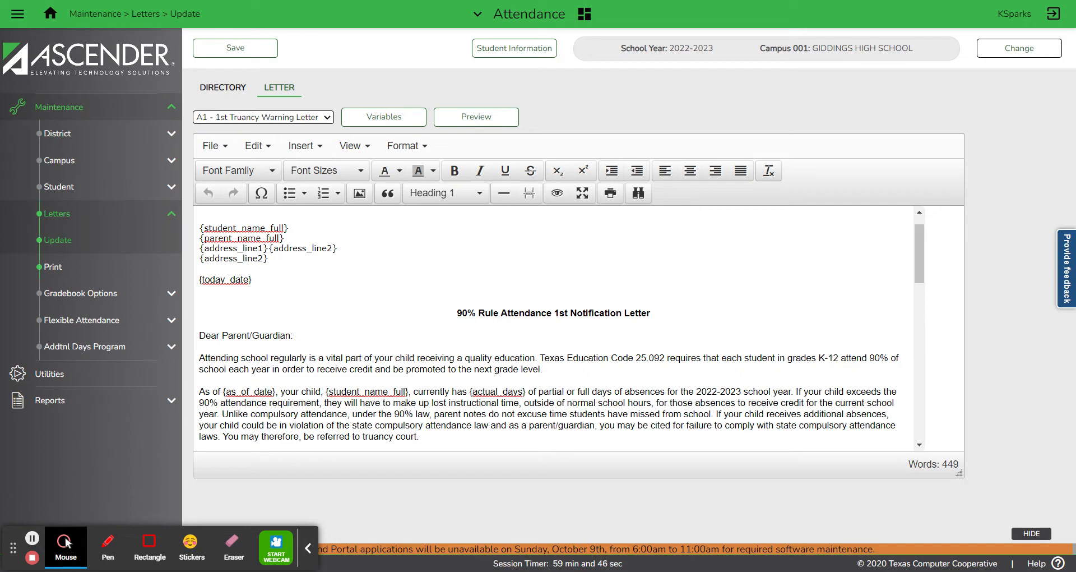
key(shift+Down)
key(shift+Down)
key(shift+Down)
key(shift+Down)
key(shift+Down)
key(shift+Down)
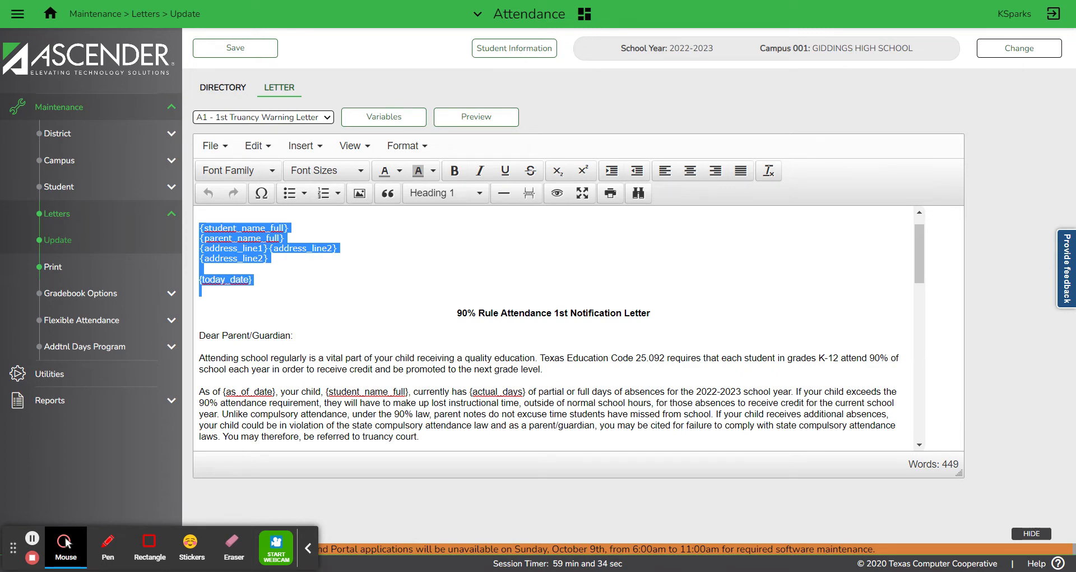
- Return to the letter directory and open the body of the 2nd Truancy Warning Letter (A2)
click(96, 217)
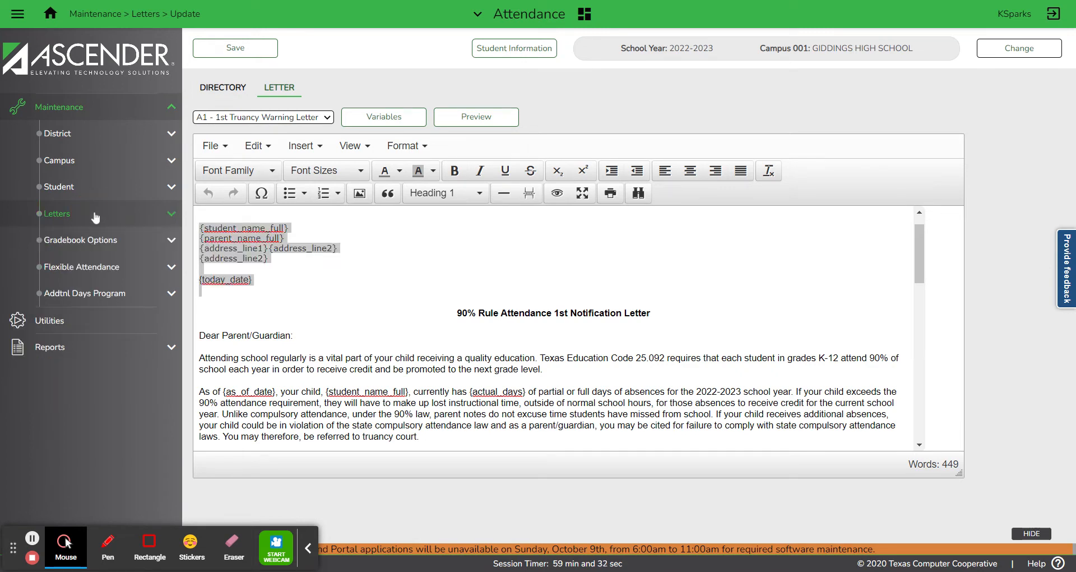
click(95, 217)
click(60, 244)
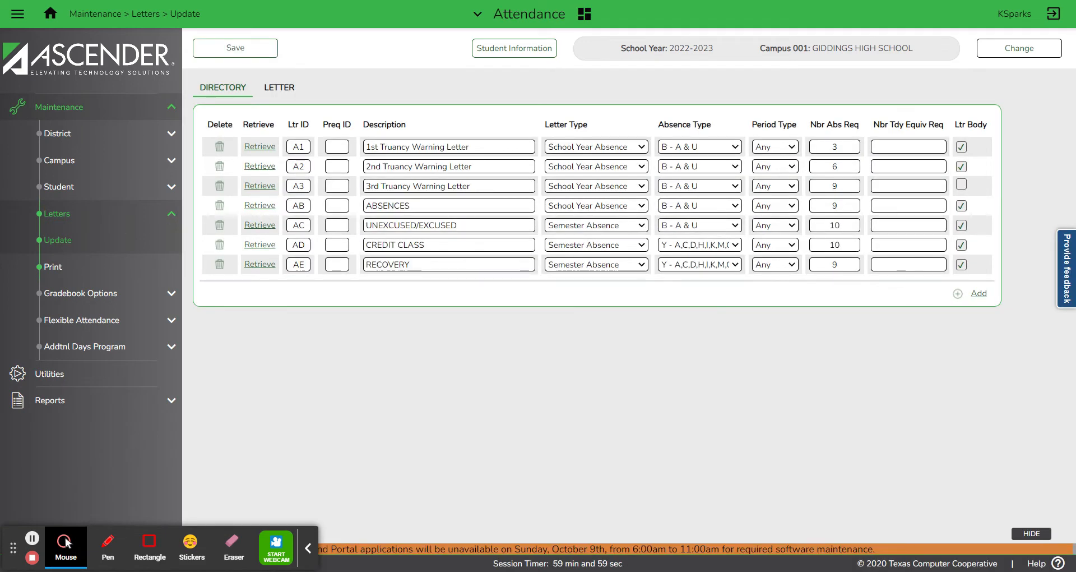
click(266, 167)
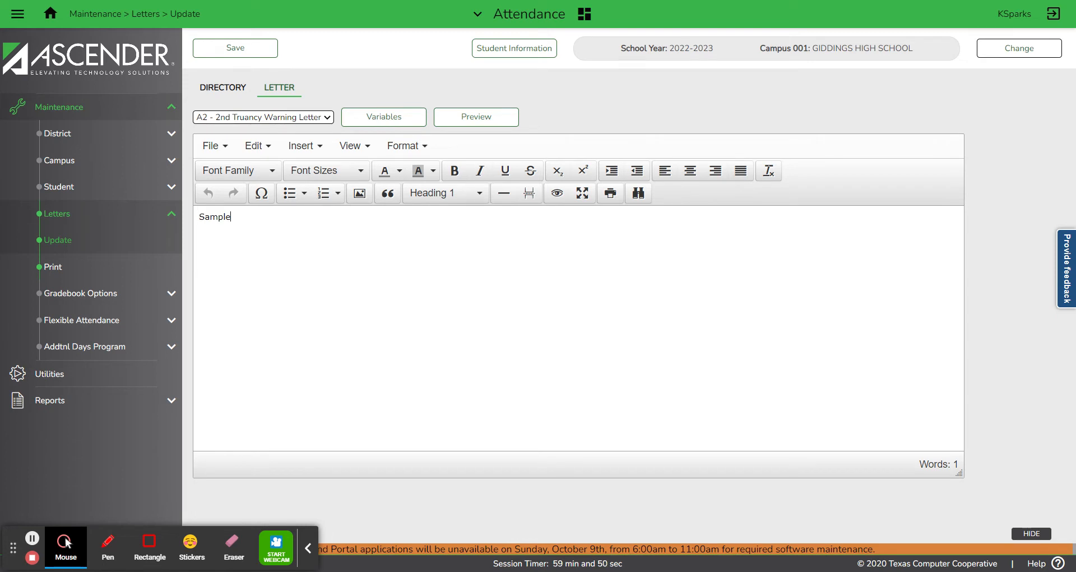
- Replace the existing Sample text with a single copy of the copied name, address and date variables
key(BackSpace)
key(BackSpace)
key(BackSpace)
key(BackSpace)
key(BackSpace)
key(ctrl+v)
key(ctrl+v)
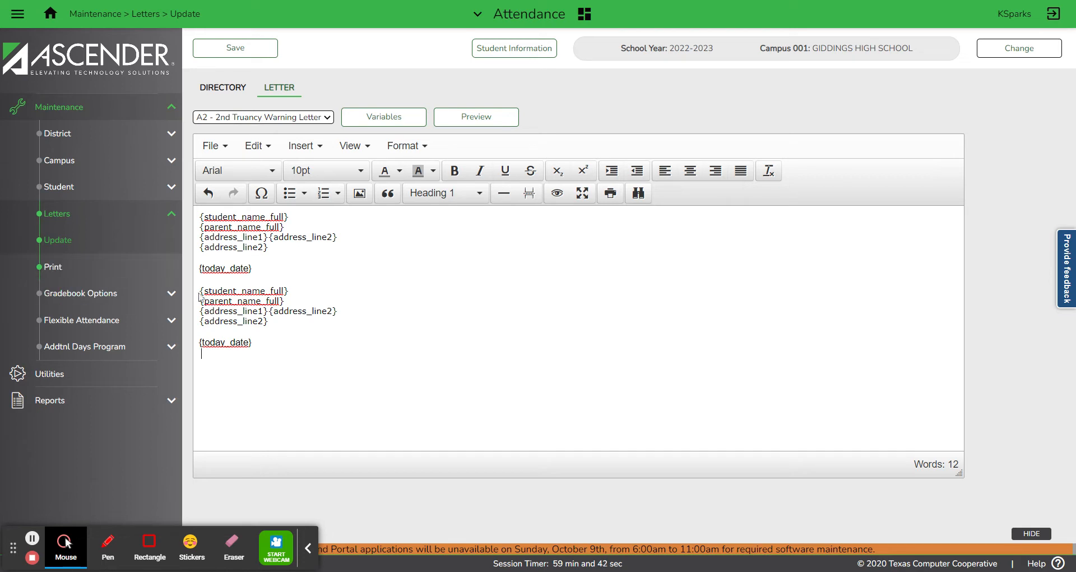
drag(199, 291, 251, 353)
key(BackSpace)
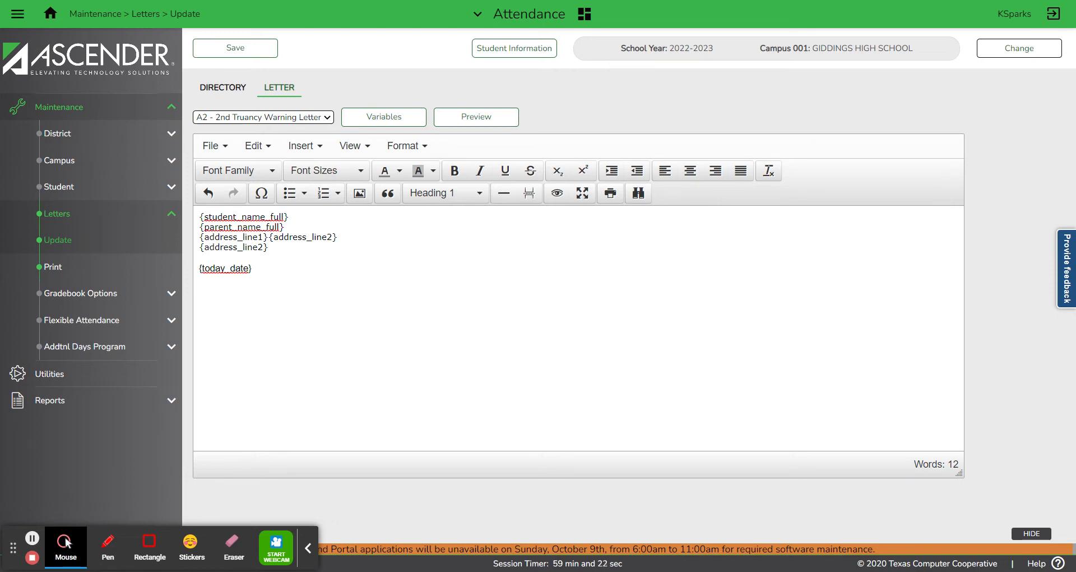
- Look through the available letter variables and insert the Actual days absent variable, {actual_days}, below the date
click(384, 118)
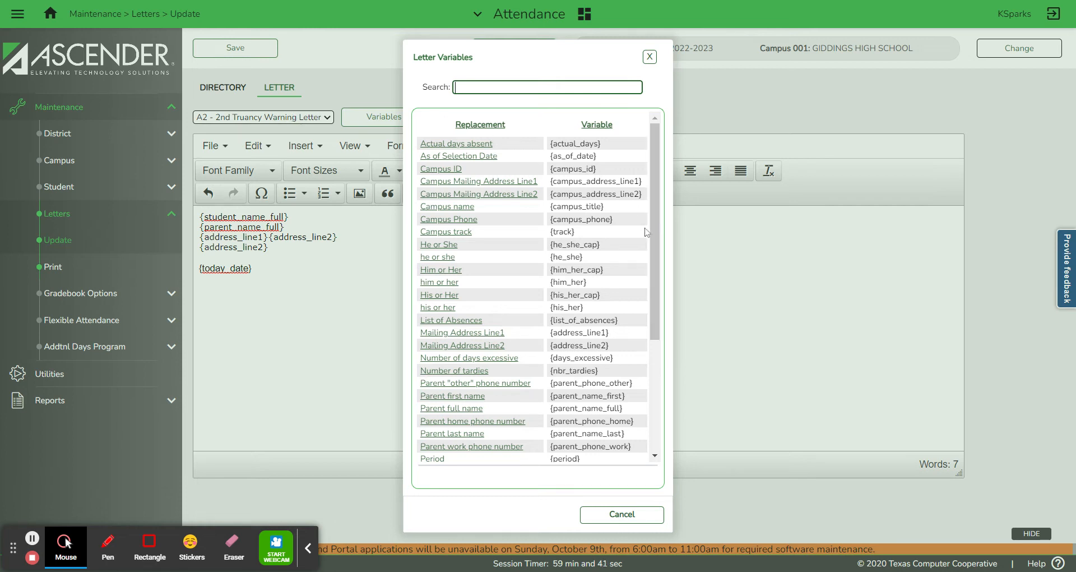
drag(657, 238, 661, 407)
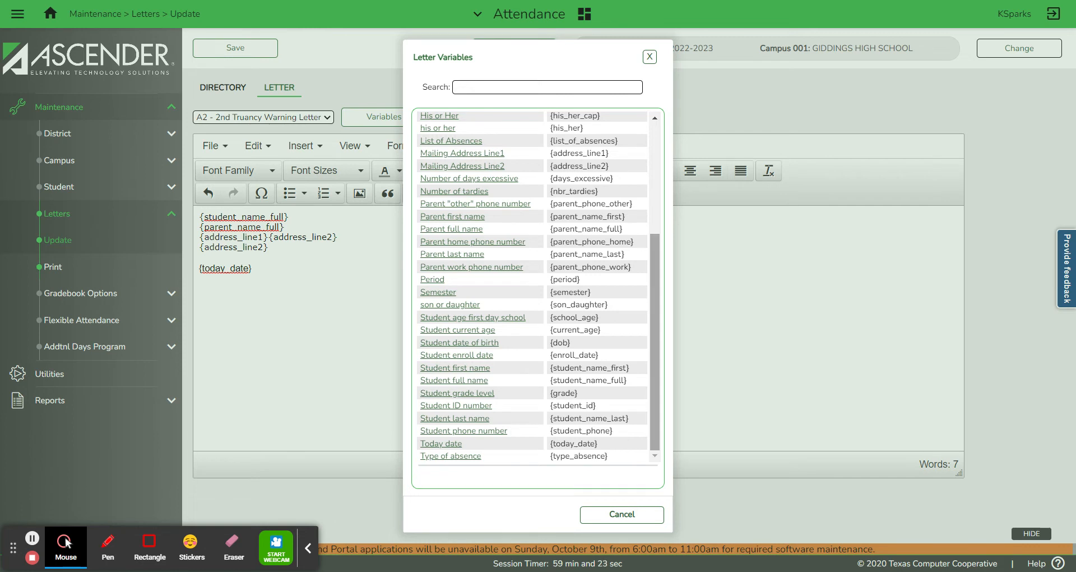
scroll(660, 456, up, 3)
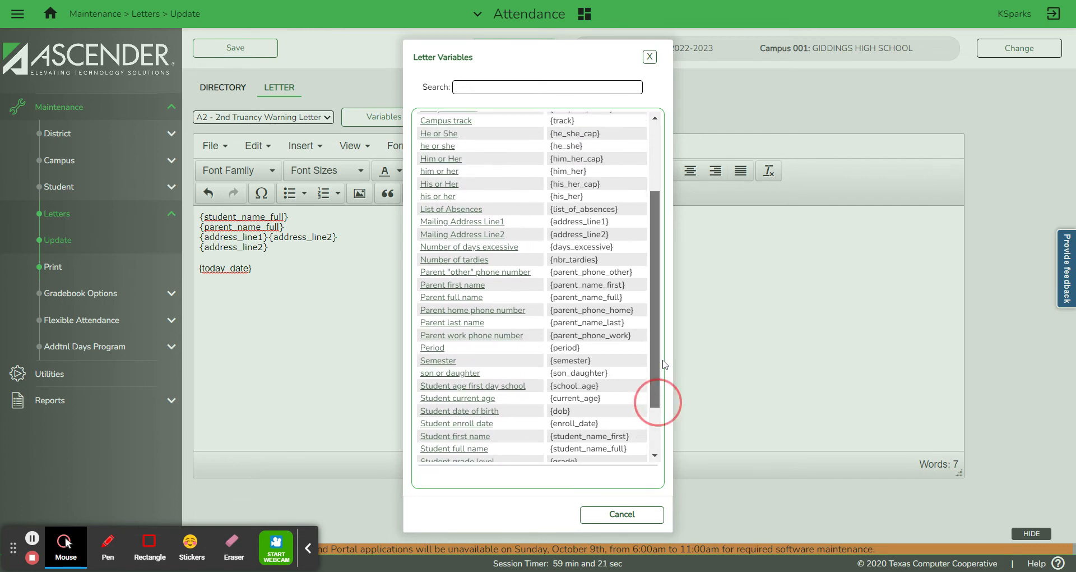
scroll(647, 300, up, 1)
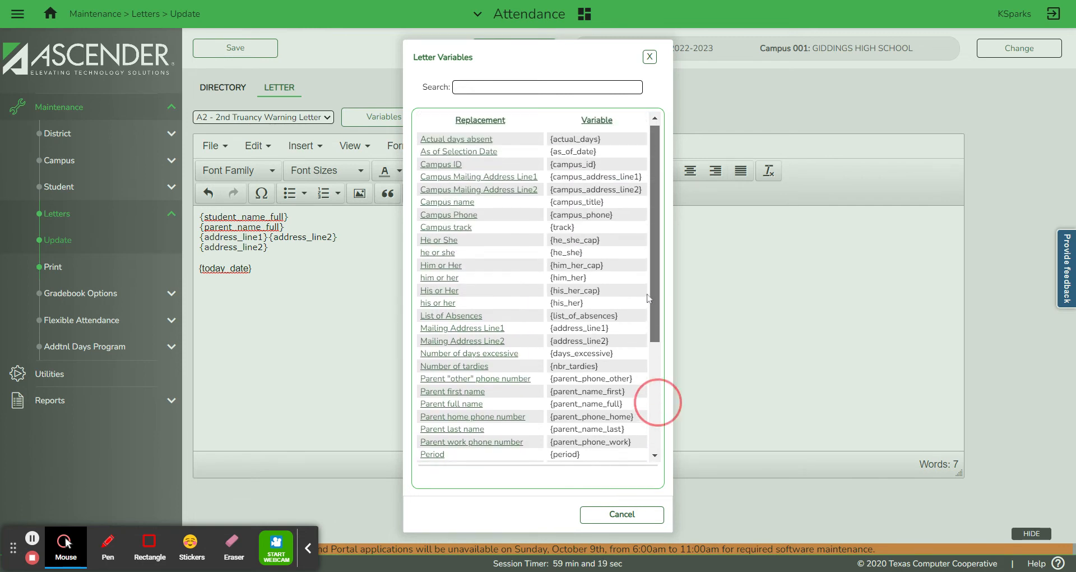
scroll(652, 289, up, 1)
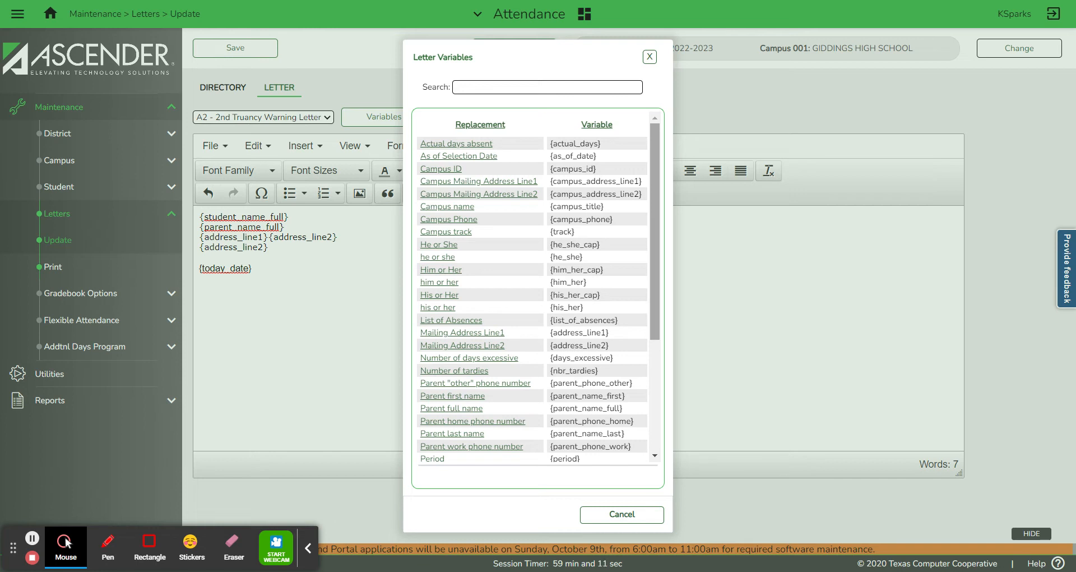
click(472, 147)
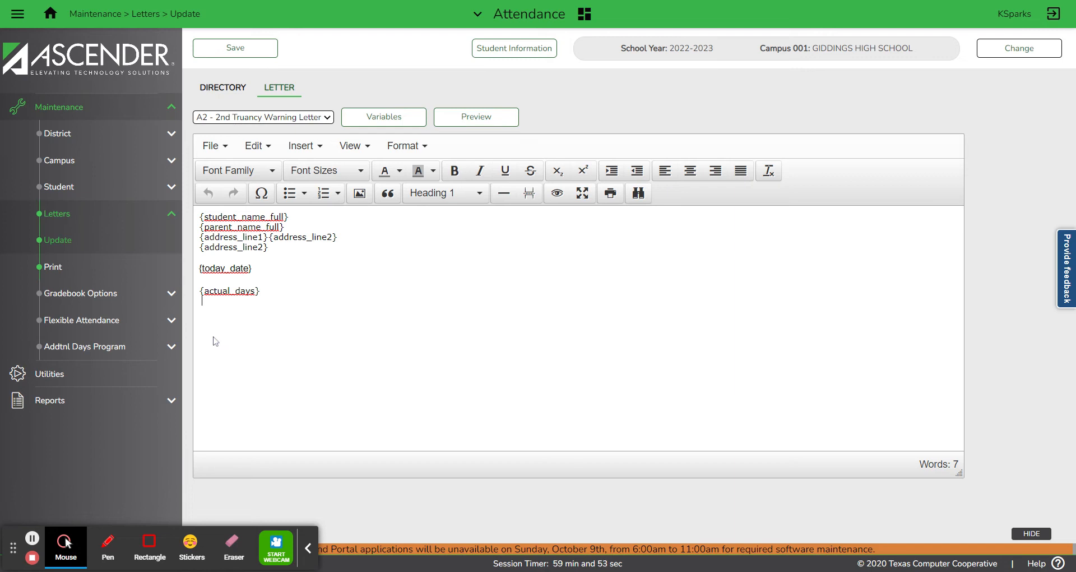
- Add the text "Sample" below the {actual_days} variable and preview the letter
key(Return)
text(Sample)
click(474, 128)
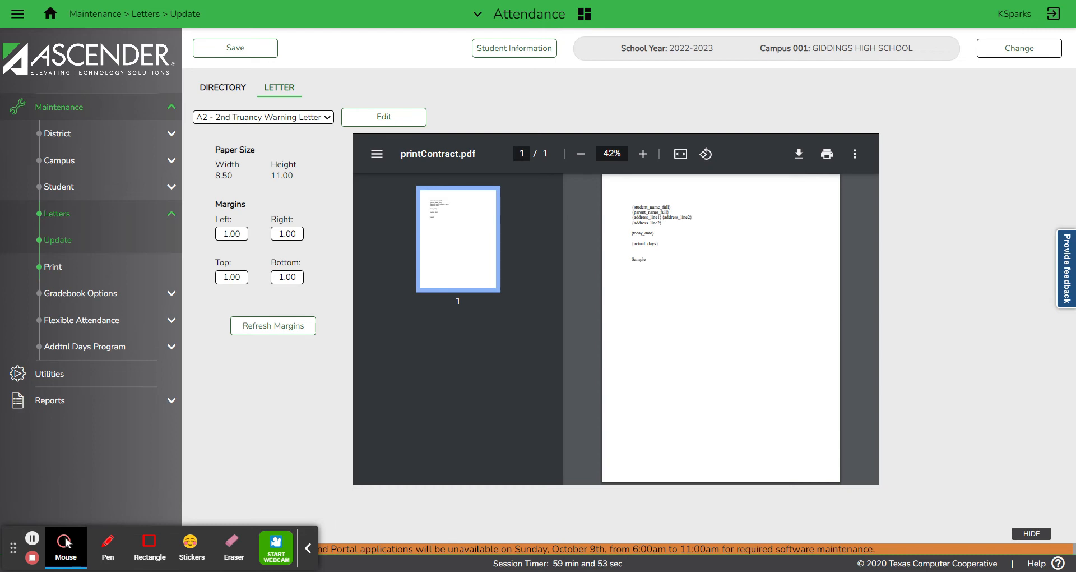
- Return to the letter directory and save the changes to the 2nd Truancy Warning Letter
click(224, 99)
click(224, 94)
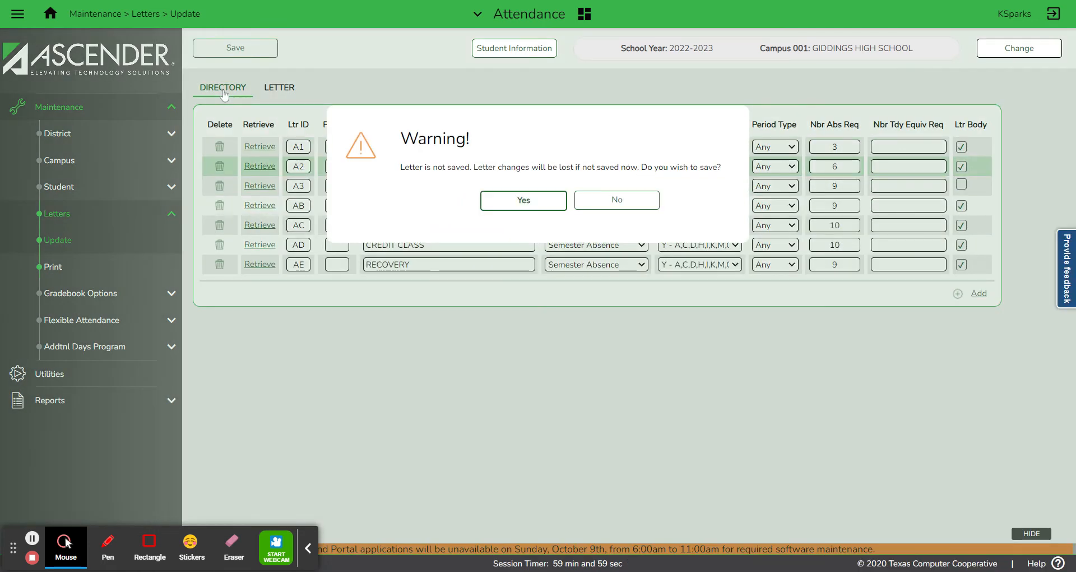
click(534, 208)
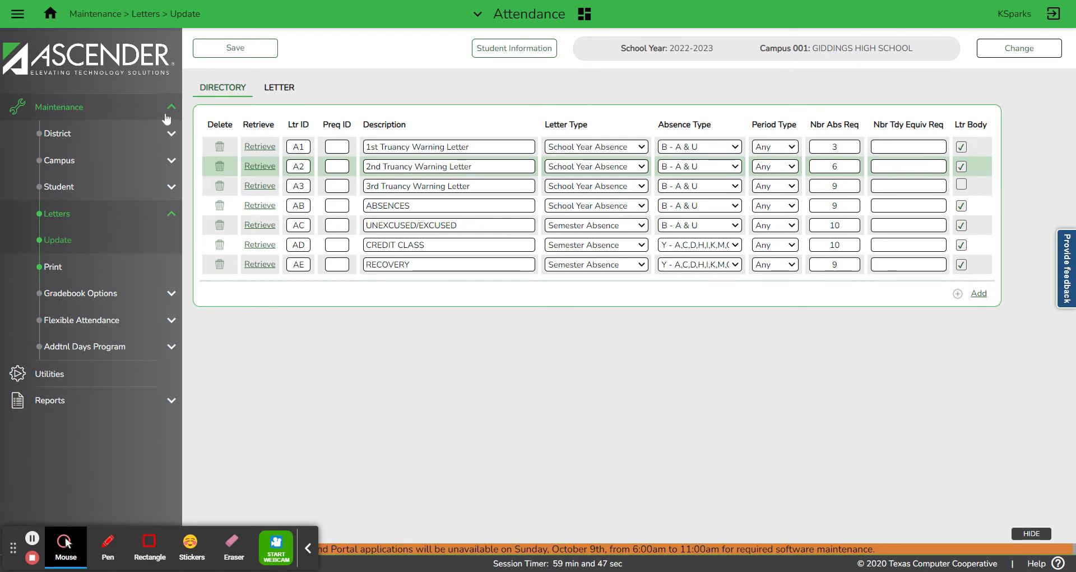
- Generate the 2nd Truancy Warning Letter (A2) for semester 1 with an as-of date of 10/10/2022
click(55, 273)
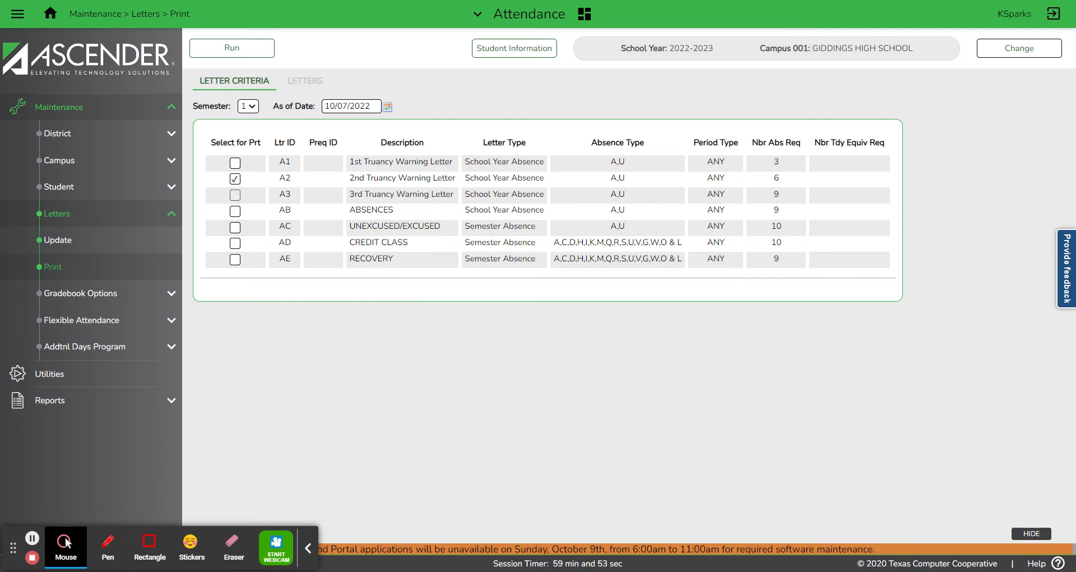
click(388, 108)
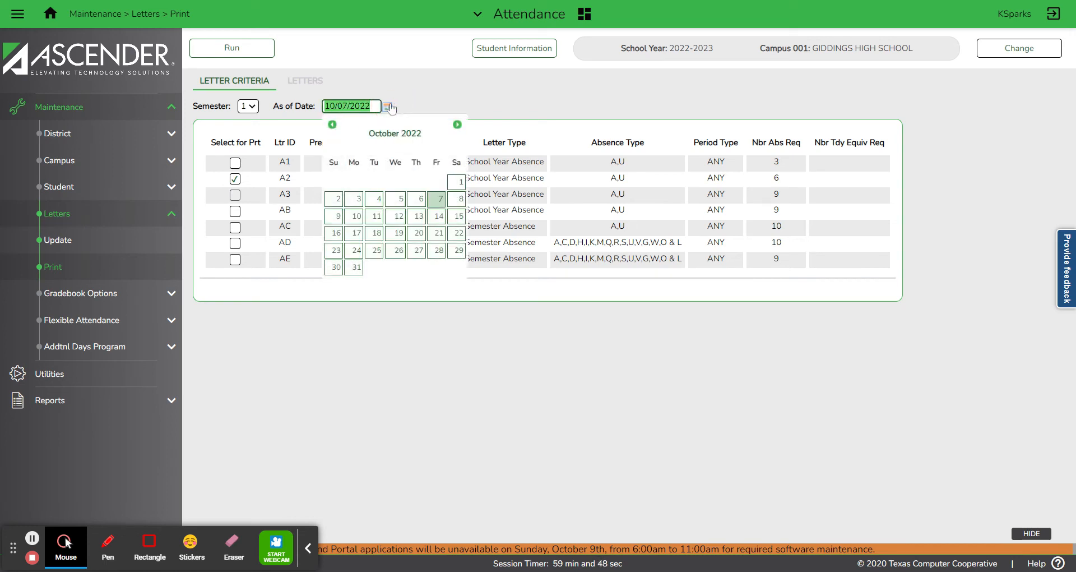
click(355, 220)
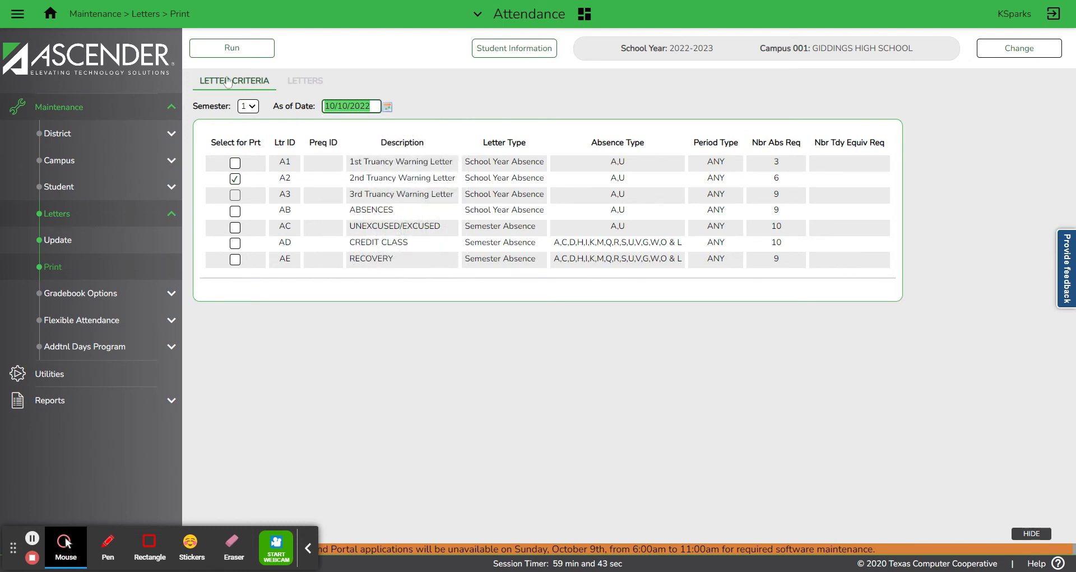
click(238, 50)
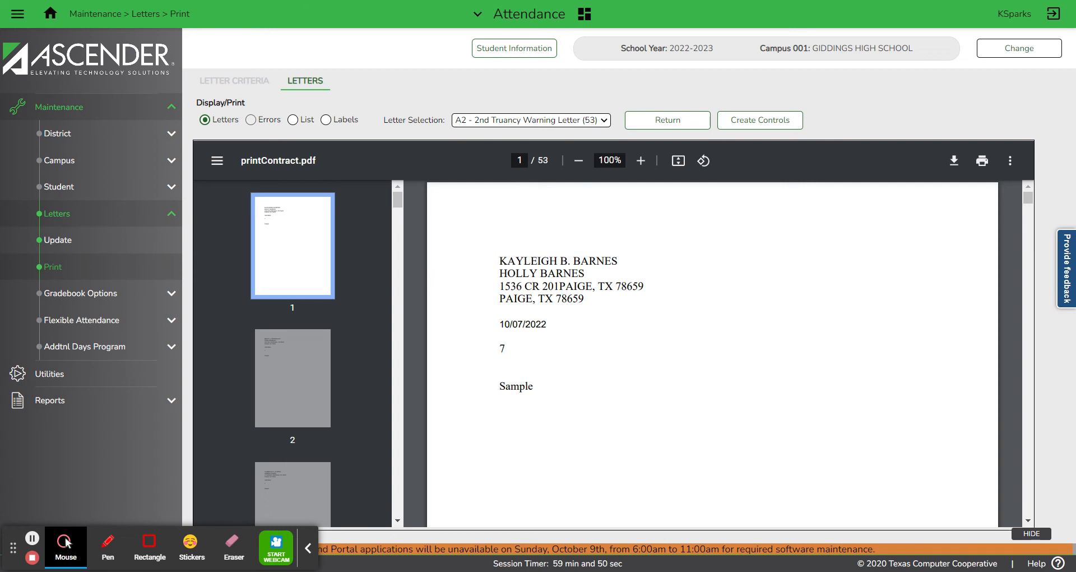
- Review the second and third generated letters and send the letters to print
click(316, 385)
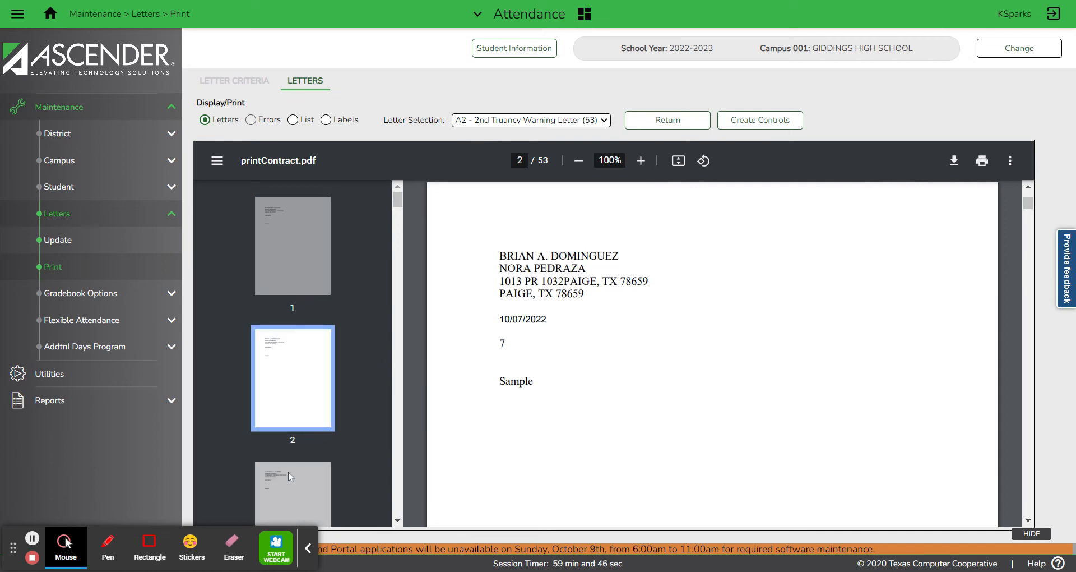
click(291, 494)
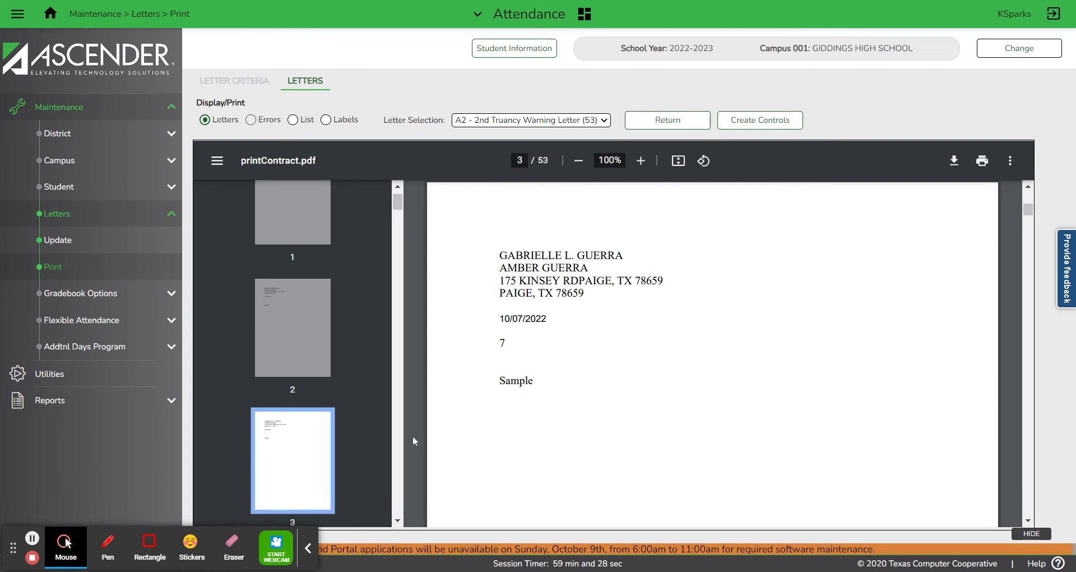
click(984, 164)
- Display the mailing labels for the letters, and export the list of generated letters to a spreadsheet file
click(332, 118)
click(324, 119)
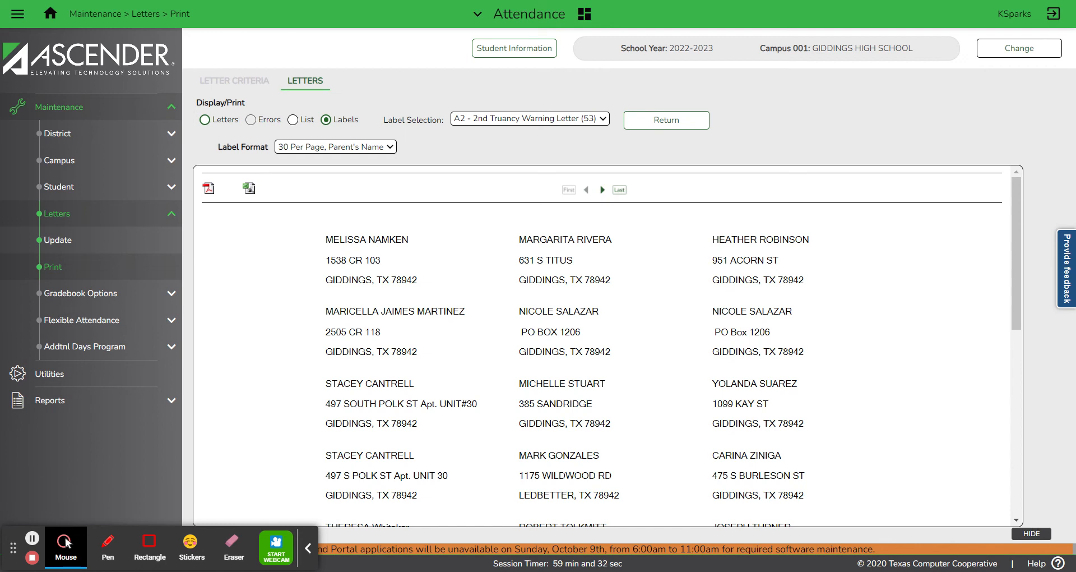
click(292, 122)
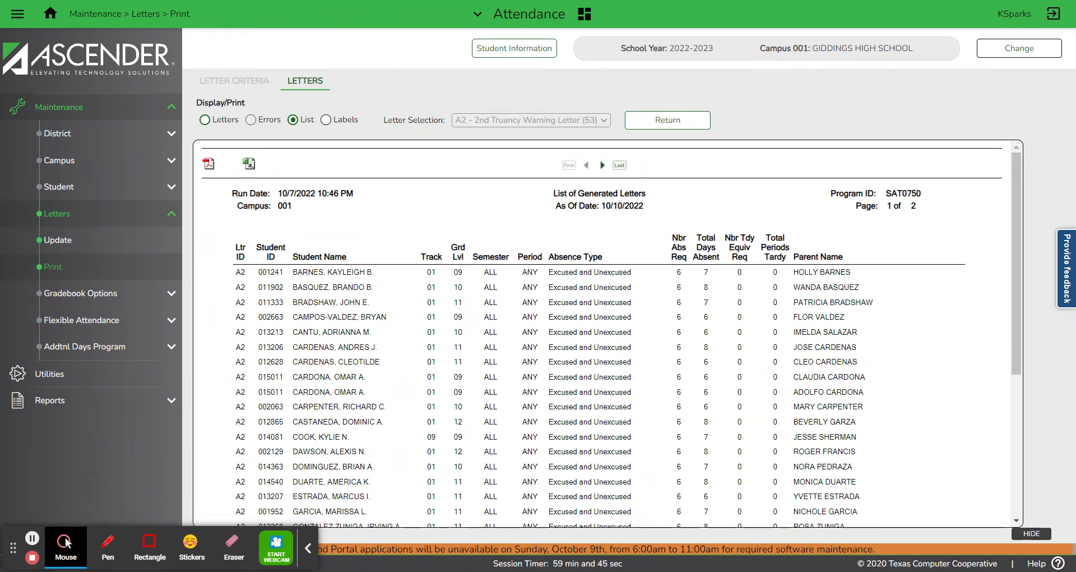
click(253, 167)
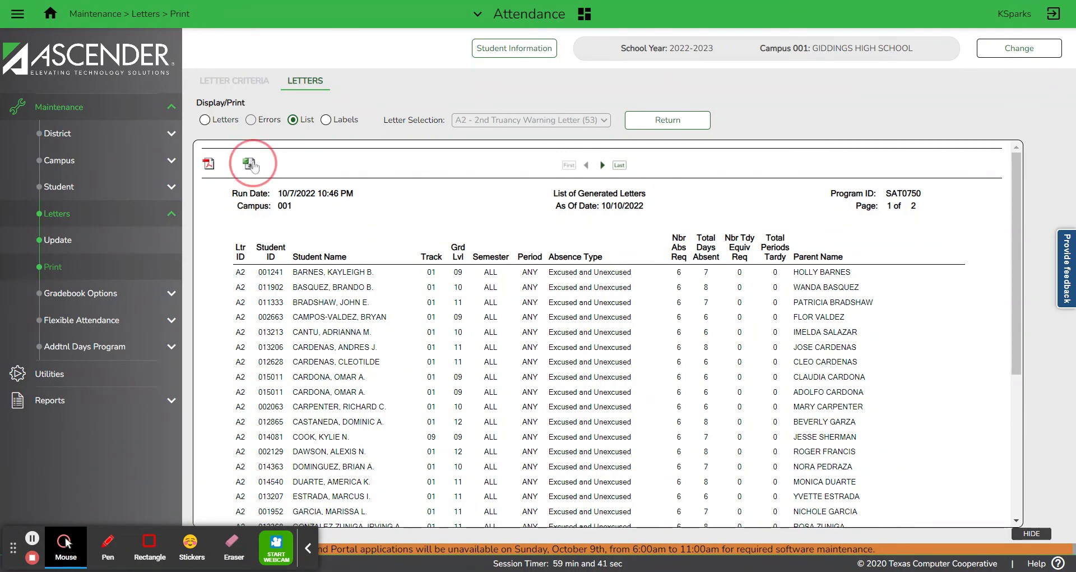